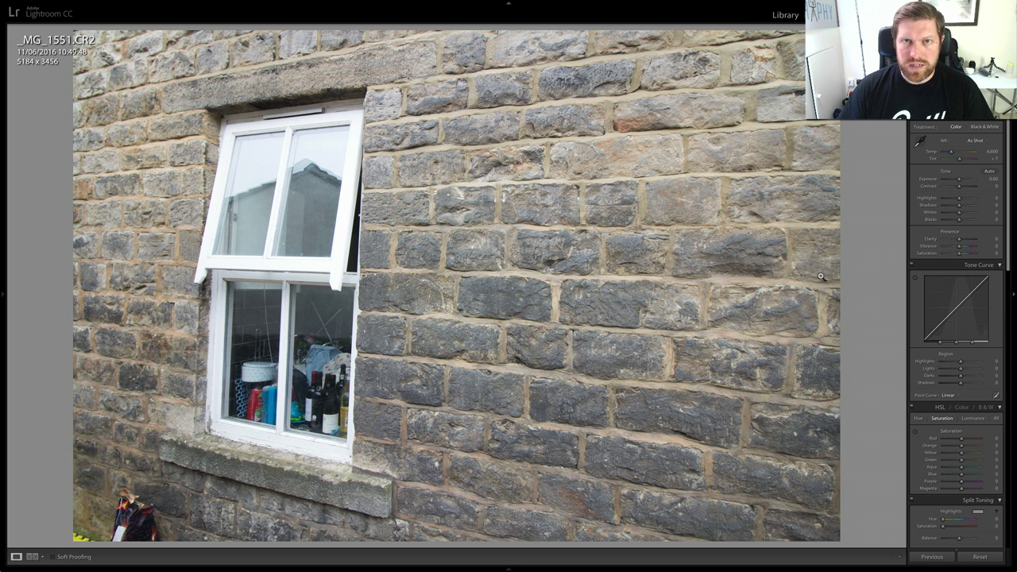
# Enable Remove Chromatic Aberration and Canon lens profile corrections in Lens Corrections
pyautogui.scroll(-5, 930, 273)
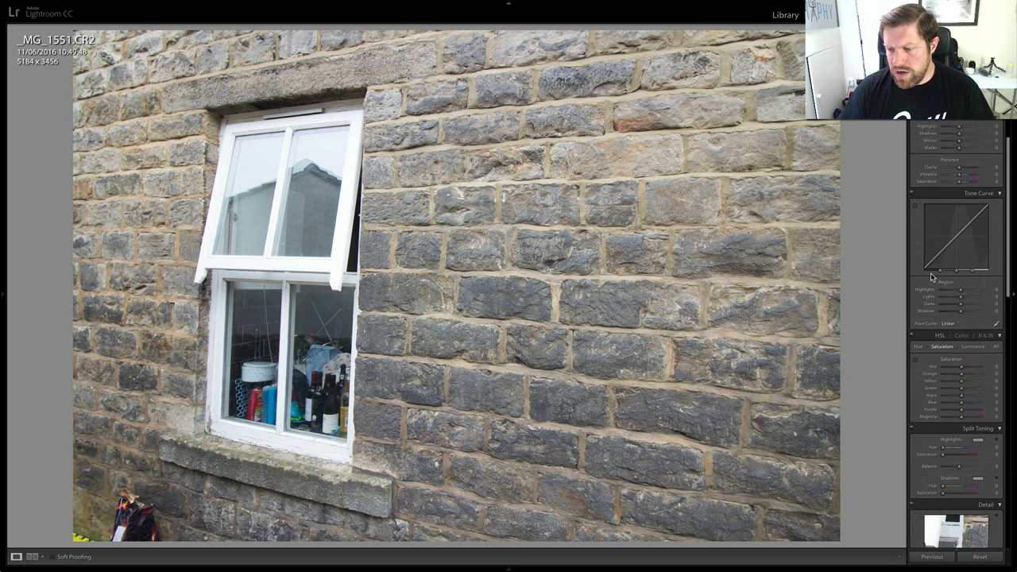
pyautogui.scroll(-8, 930, 278)
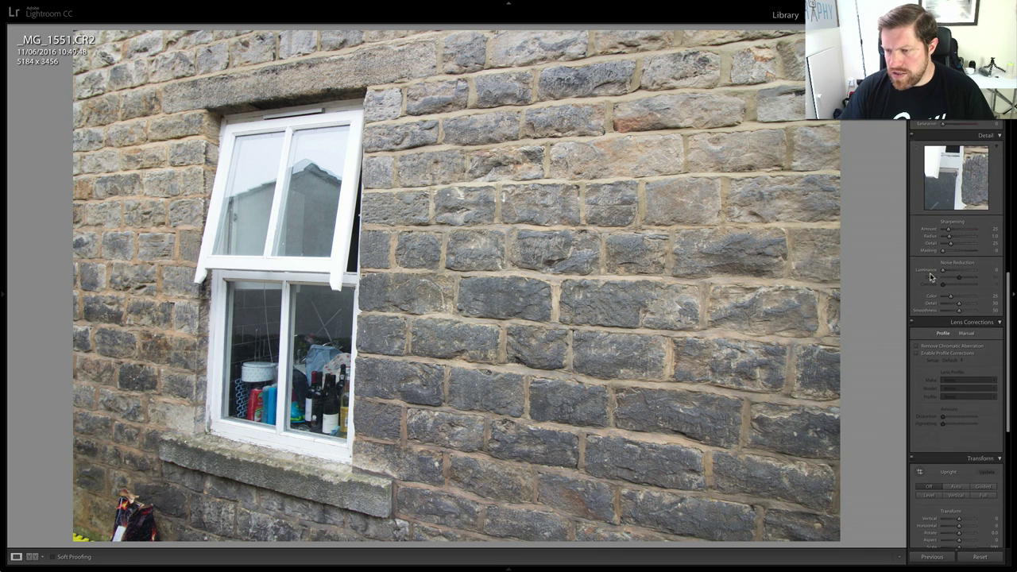
pyautogui.click(915, 312)
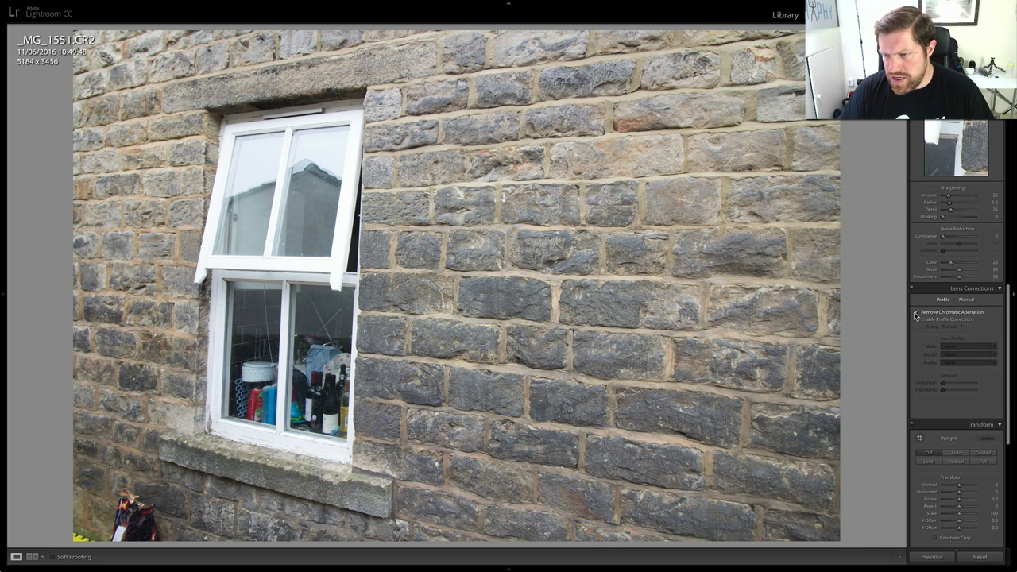
pyautogui.click(916, 320)
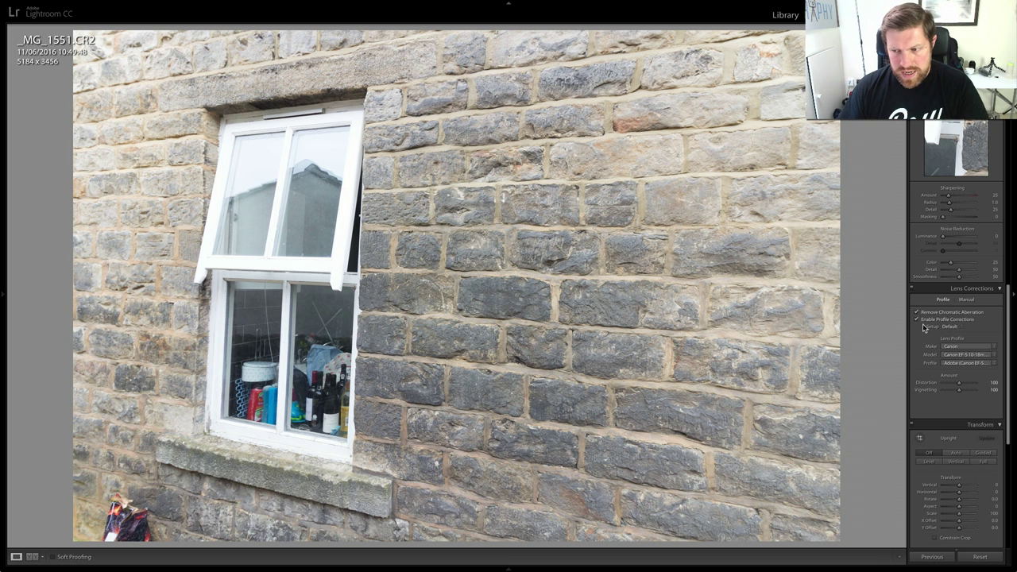
# Collapse and re-expand the Transform panel
pyautogui.scroll(-3, 992, 427)
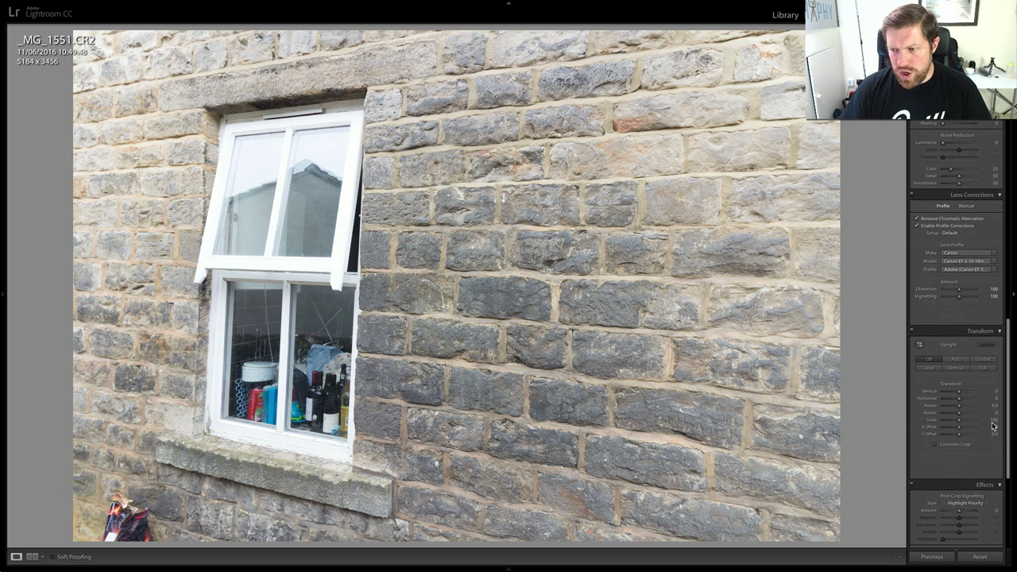
pyautogui.click(999, 333)
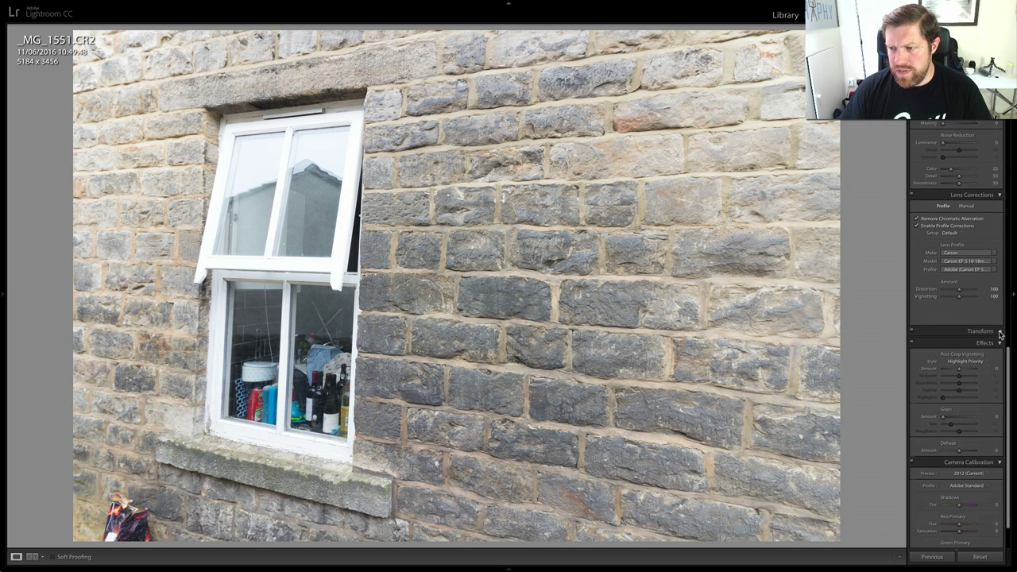
pyautogui.click(999, 333)
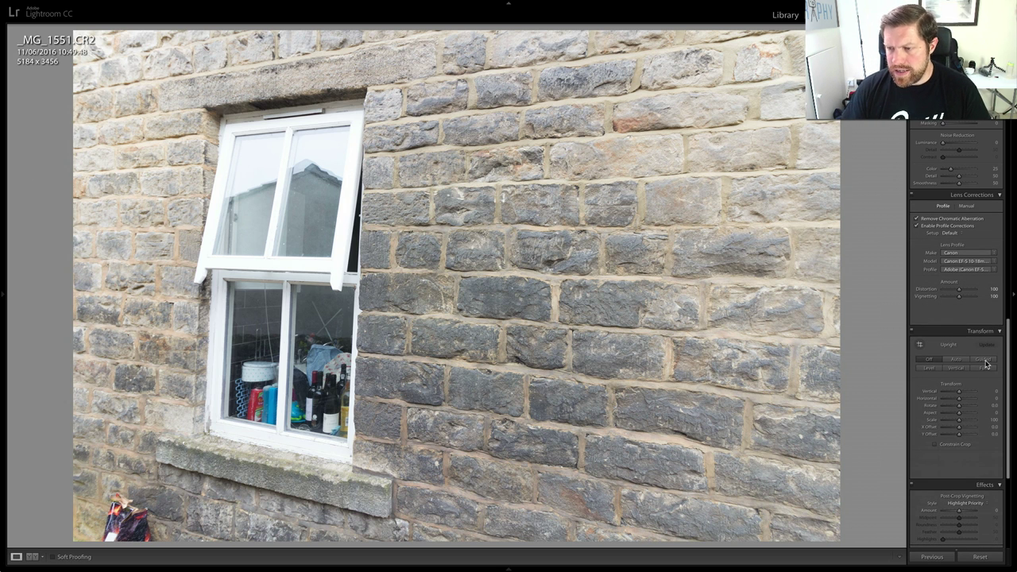
# Draw Guided Upright guides along both window frame edges, a mortar line and the windowsill
pyautogui.click(986, 362)
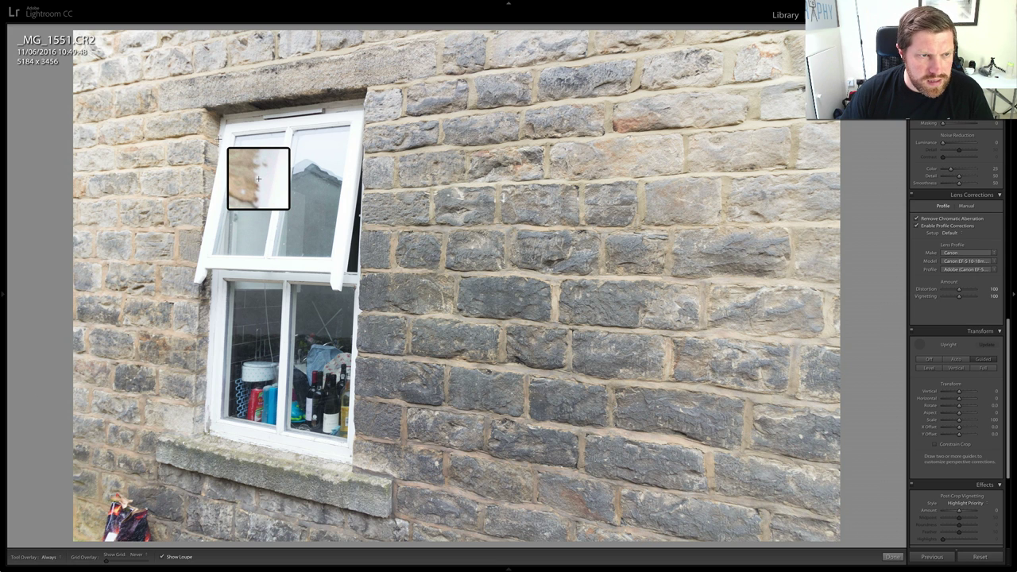
pyautogui.moveTo(218, 138); pyautogui.dragTo(205, 395)
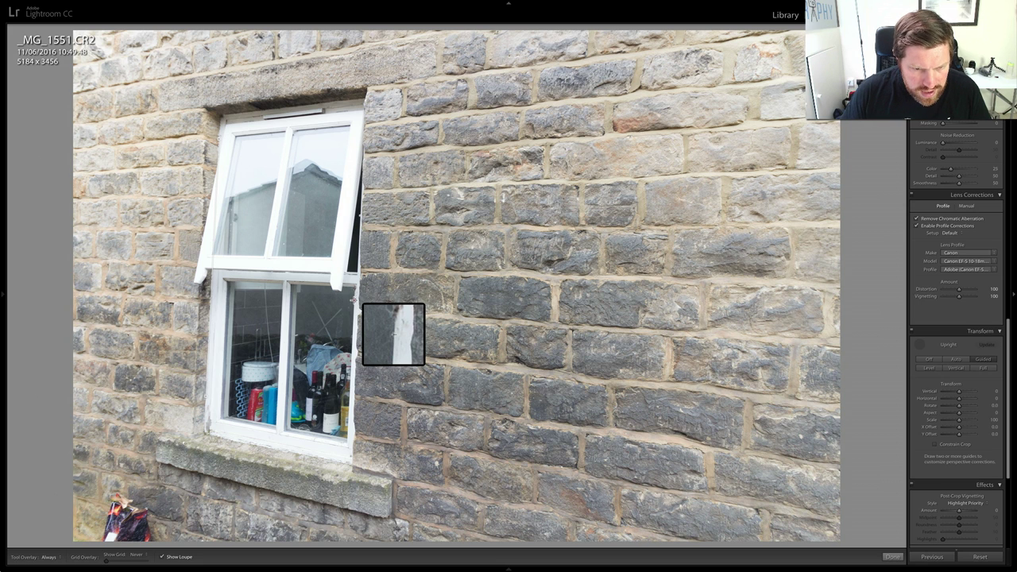
pyautogui.moveTo(353, 294); pyautogui.dragTo(349, 435)
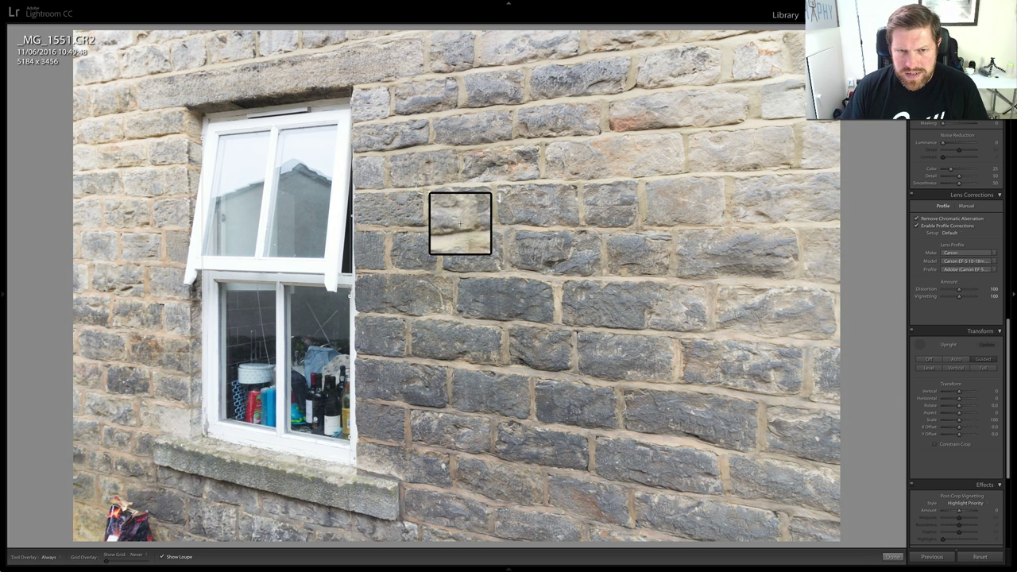
pyautogui.moveTo(381, 191); pyautogui.dragTo(819, 170)
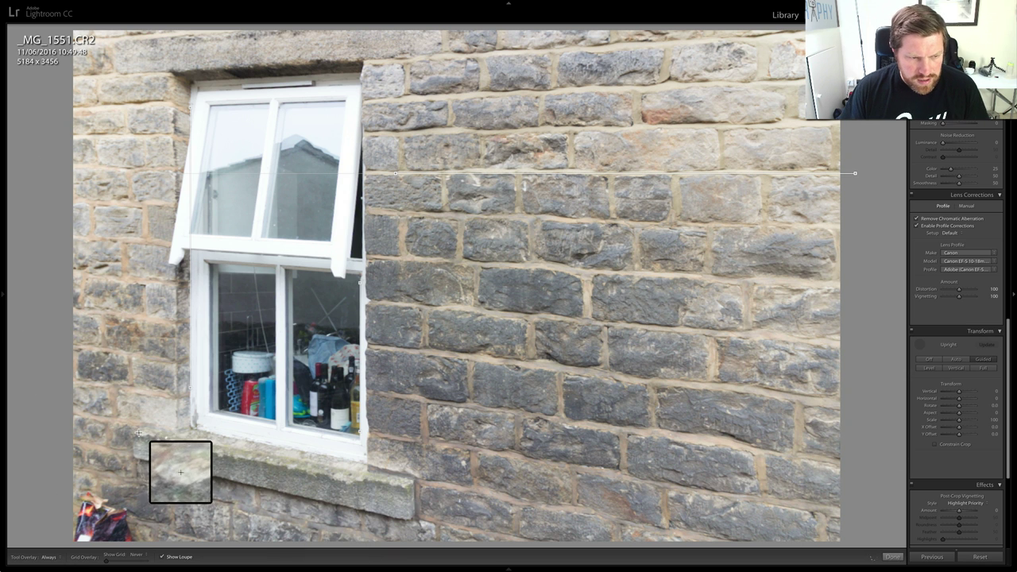
pyautogui.moveTo(136, 433); pyautogui.dragTo(403, 486)
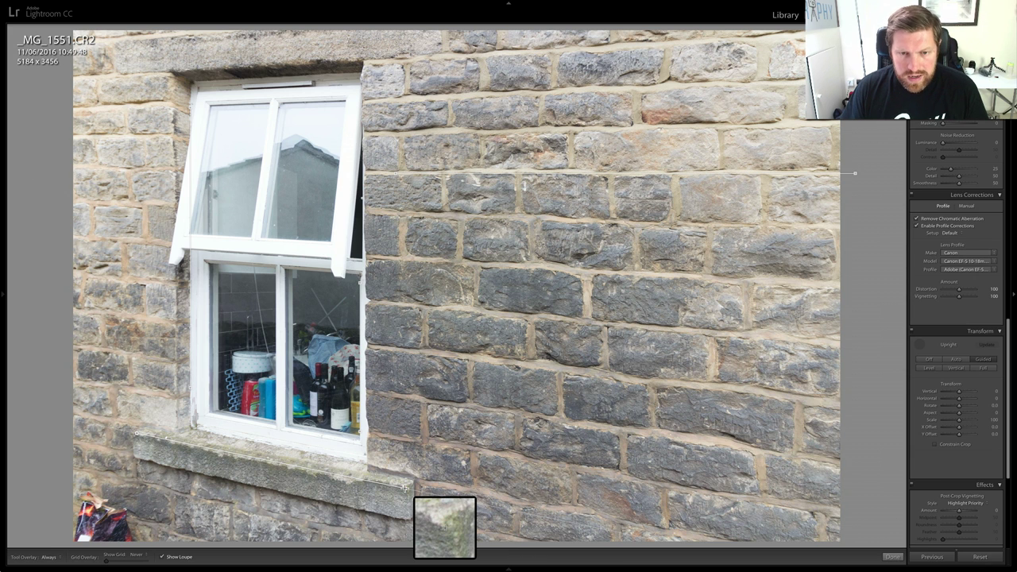
pyautogui.moveTo(404, 487); pyautogui.dragTo(405, 488)
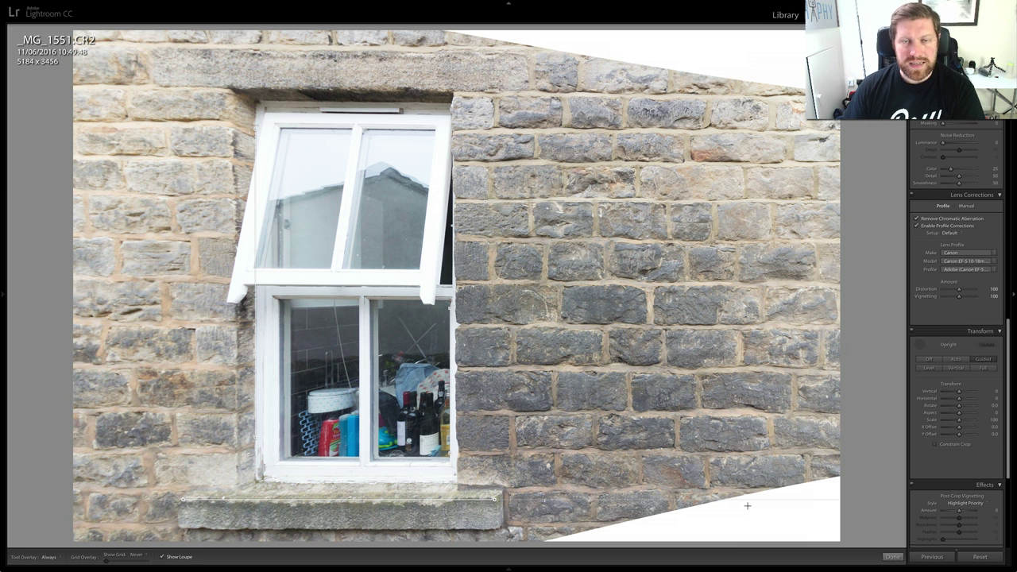
# Pick the reservoir tower photo _MG_1234-Edit.tif Copy 1 from Grid view and open it in Develop
pyautogui.press('g')
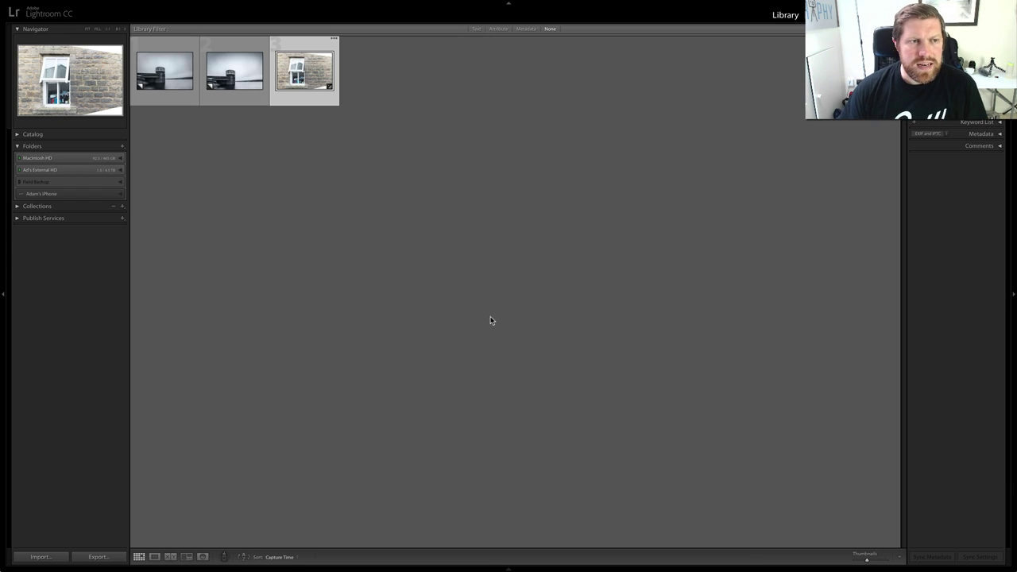
pyautogui.click(169, 77)
pyautogui.press('d')
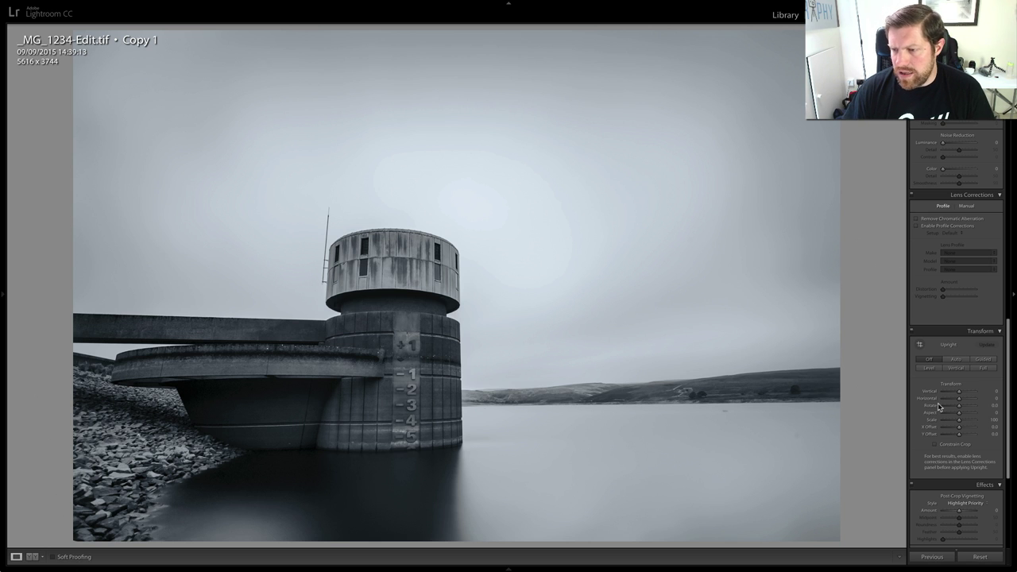
# Apply chromatic aberration and profile corrections, then Guided Upright with guides on both tower edges and the walkway
pyautogui.click(916, 219)
pyautogui.click(917, 226)
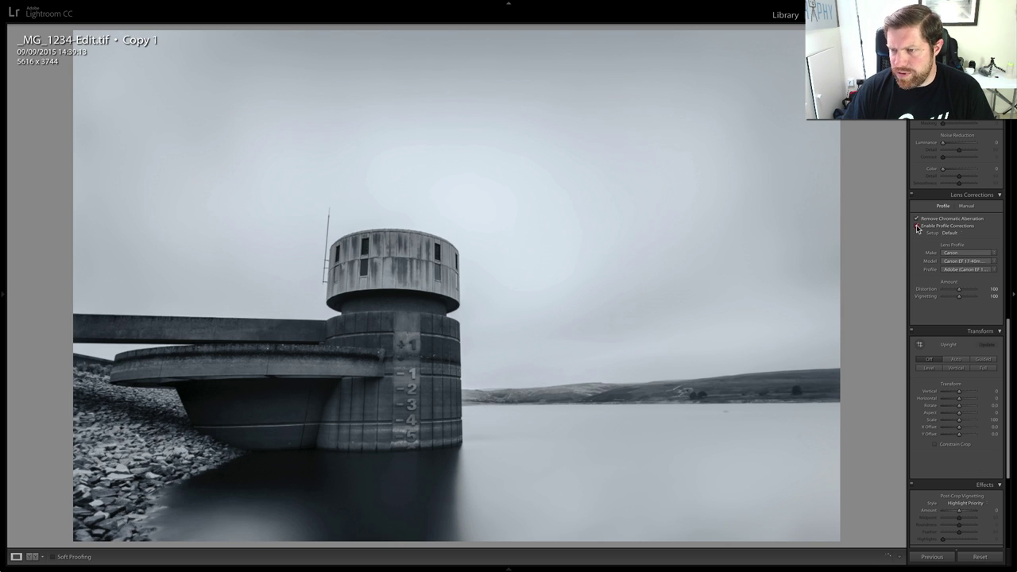
pyautogui.click(985, 361)
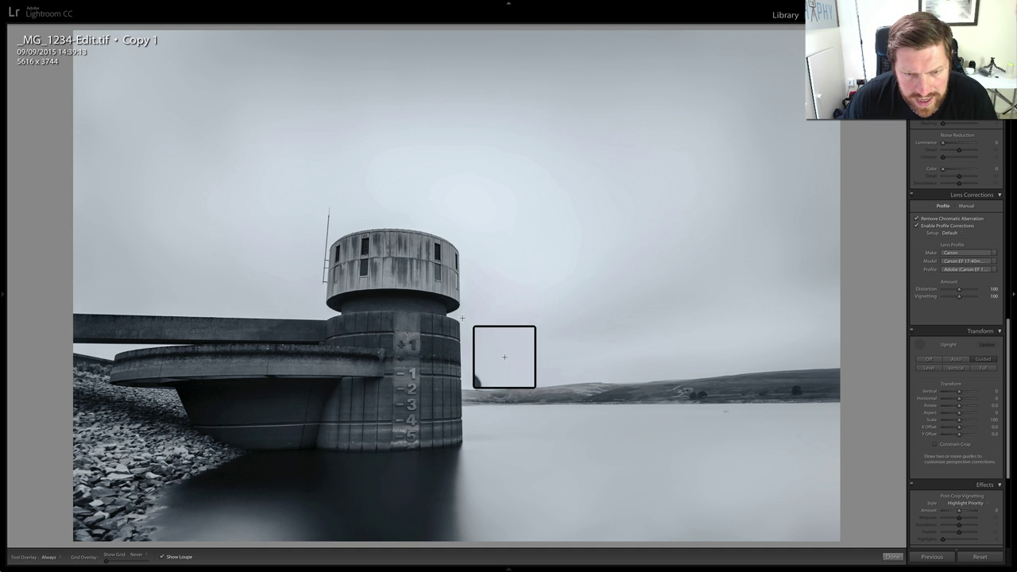
pyautogui.moveTo(460, 324); pyautogui.dragTo(461, 429)
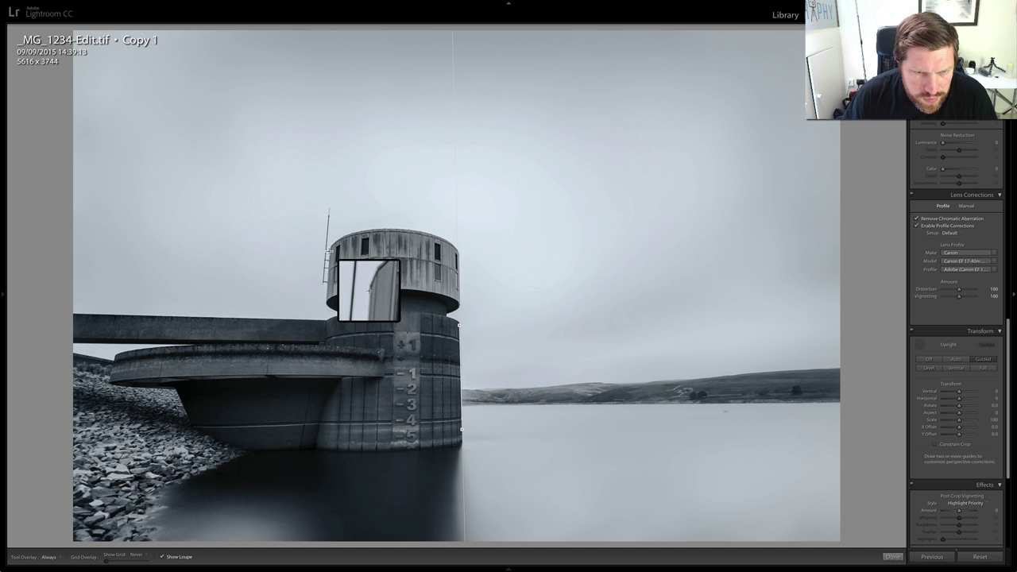
pyautogui.moveTo(328, 252); pyautogui.dragTo(325, 299)
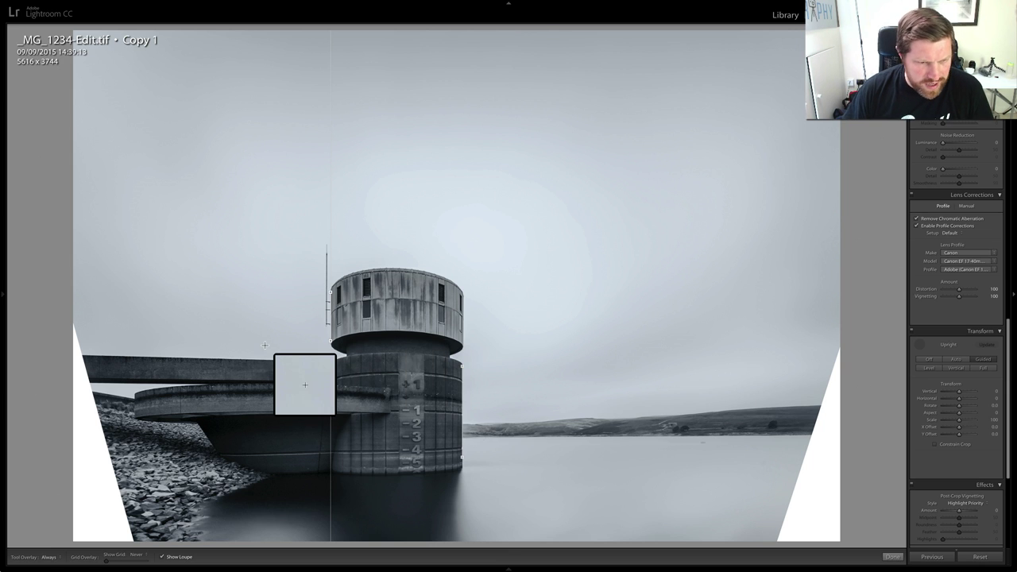
pyautogui.moveTo(279, 360); pyautogui.dragTo(104, 355)
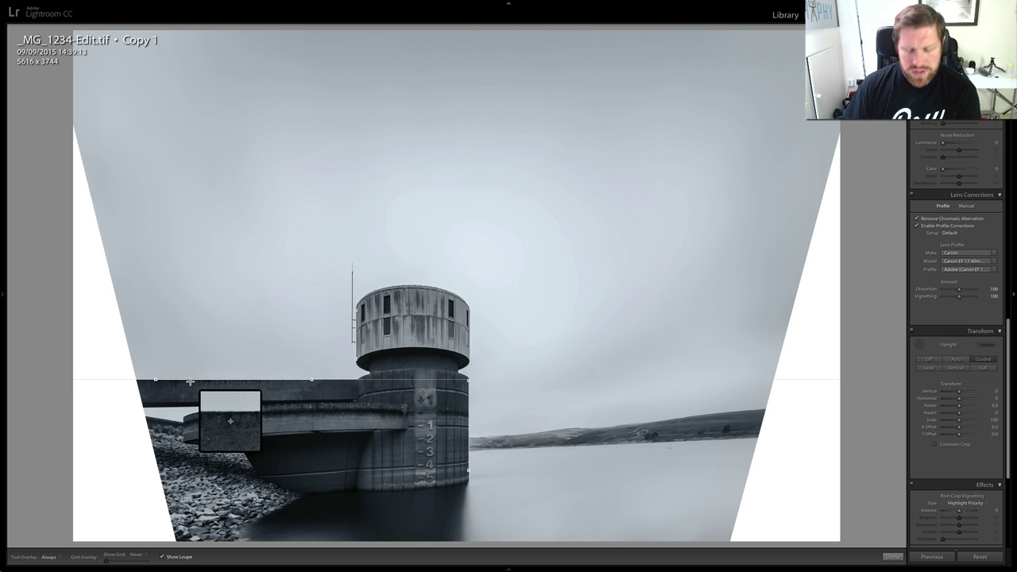
pyautogui.moveTo(190, 382); pyautogui.dragTo(191, 382)
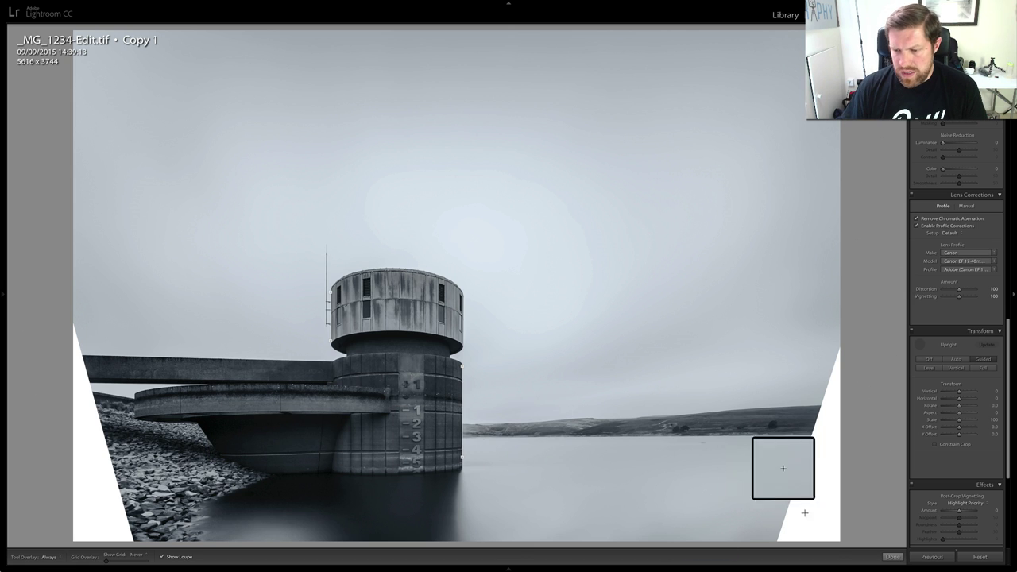
pyautogui.click(892, 556)
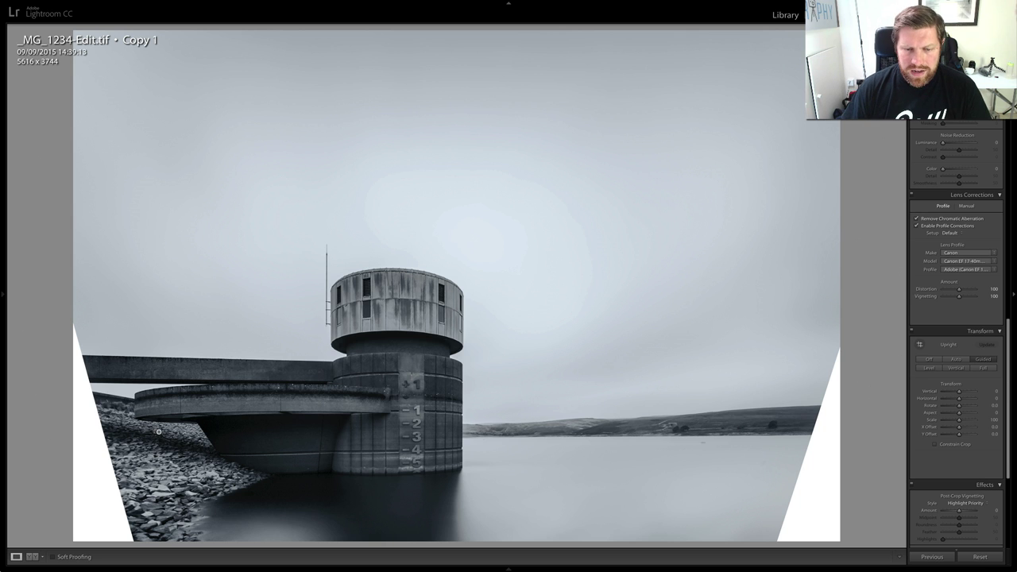
# Edit a copy with Lightroom adjustments in Adobe Photoshop CC 2015
pyautogui.rightClick(436, 223)
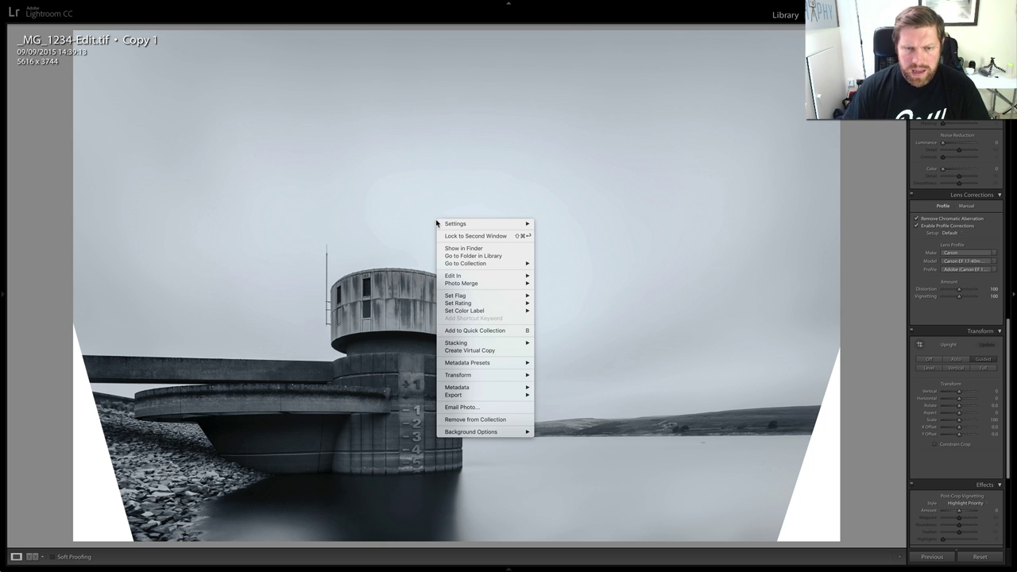
pyautogui.moveTo(462, 277)
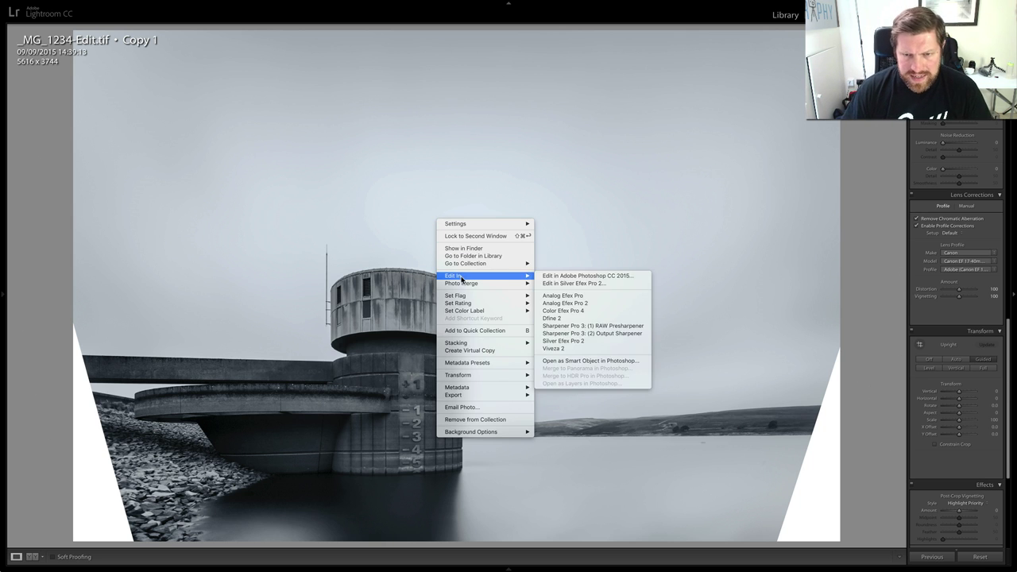
pyautogui.click(566, 276)
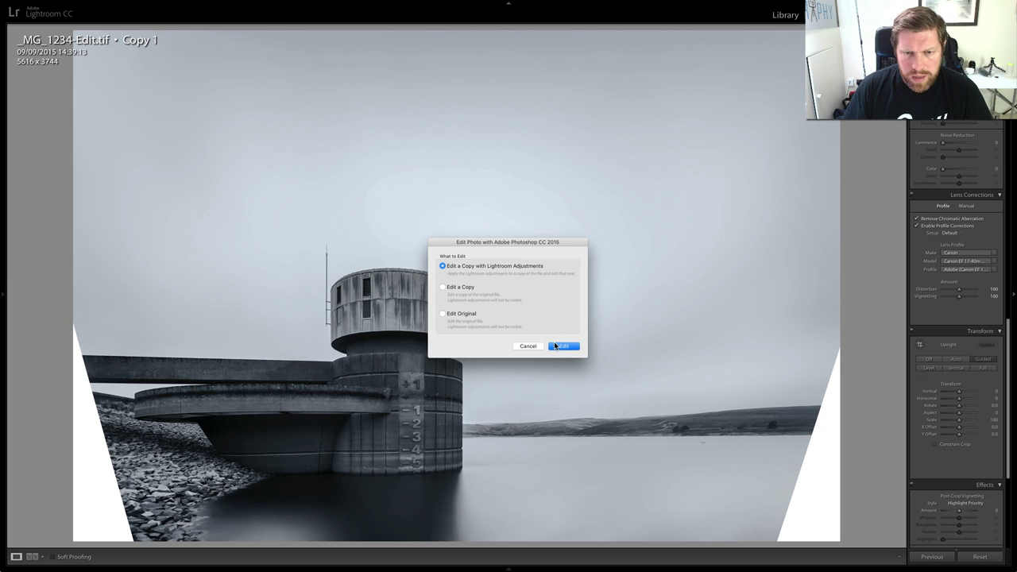
pyautogui.click(561, 346)
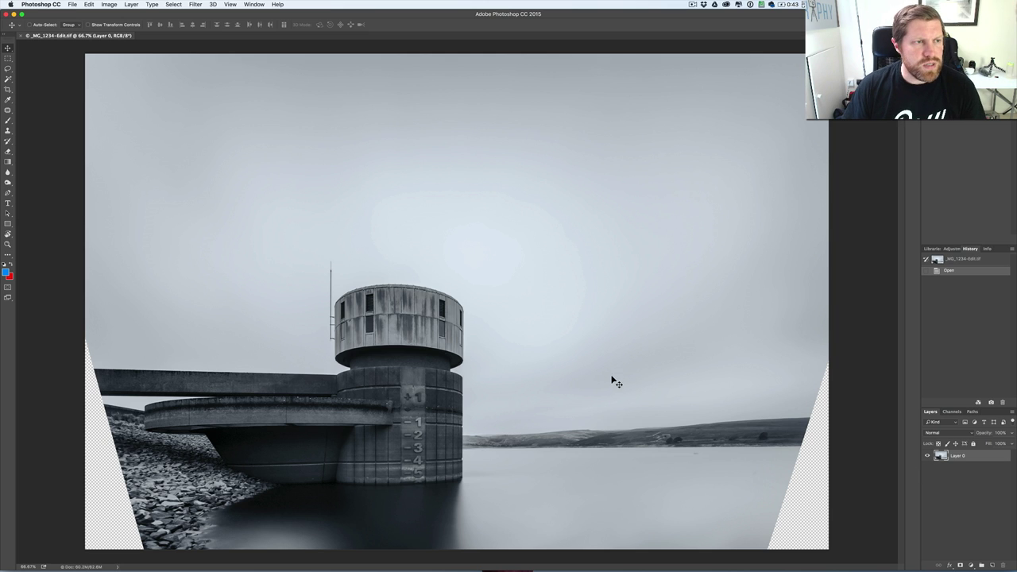
# Select the transparent lower-right corner with the Magic Wand tool
pyautogui.click(8, 81)
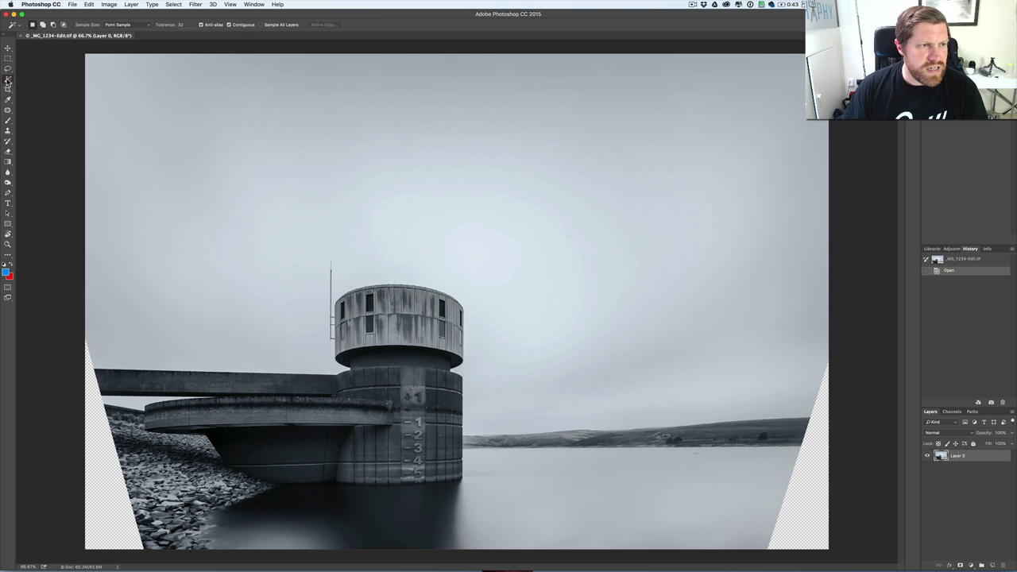
pyautogui.hotkey('shift', 'w')
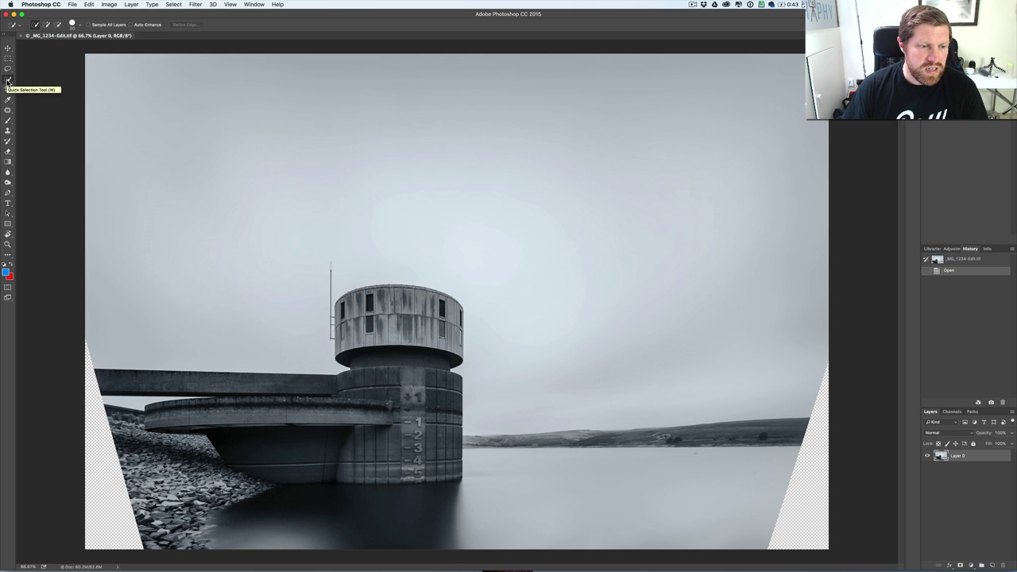
pyautogui.rightClick(8, 82)
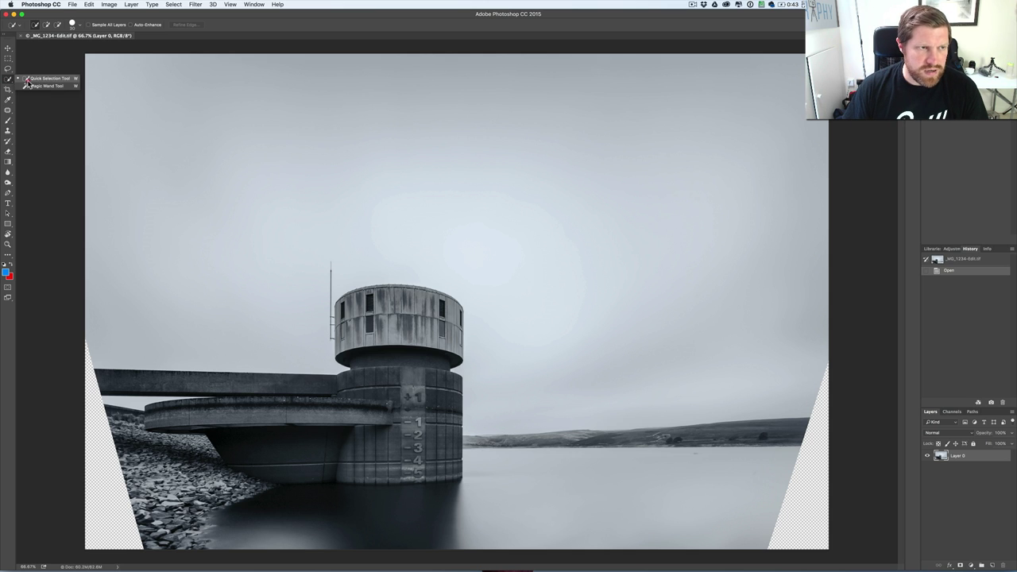
pyautogui.click(33, 85)
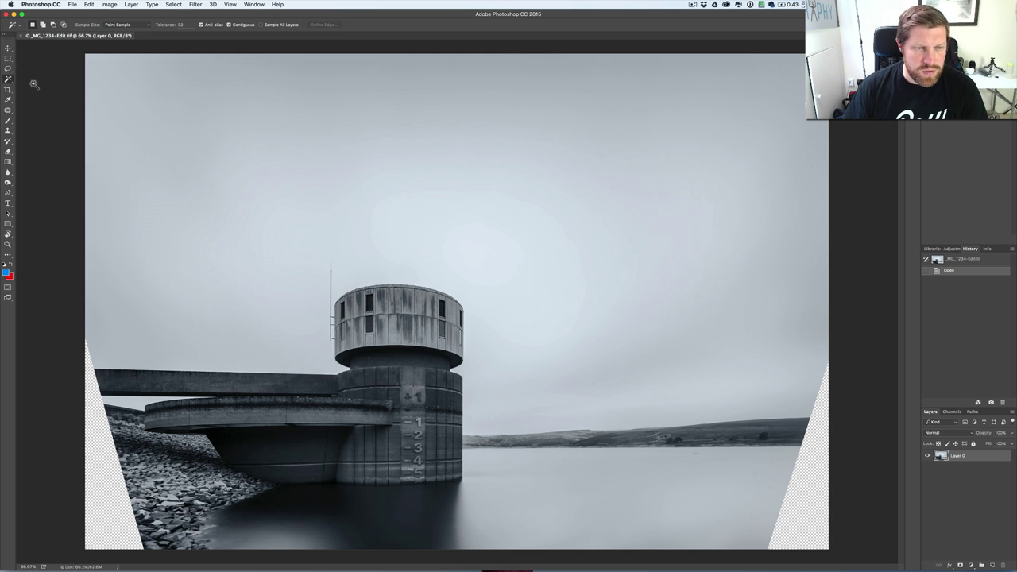
pyautogui.click(807, 475)
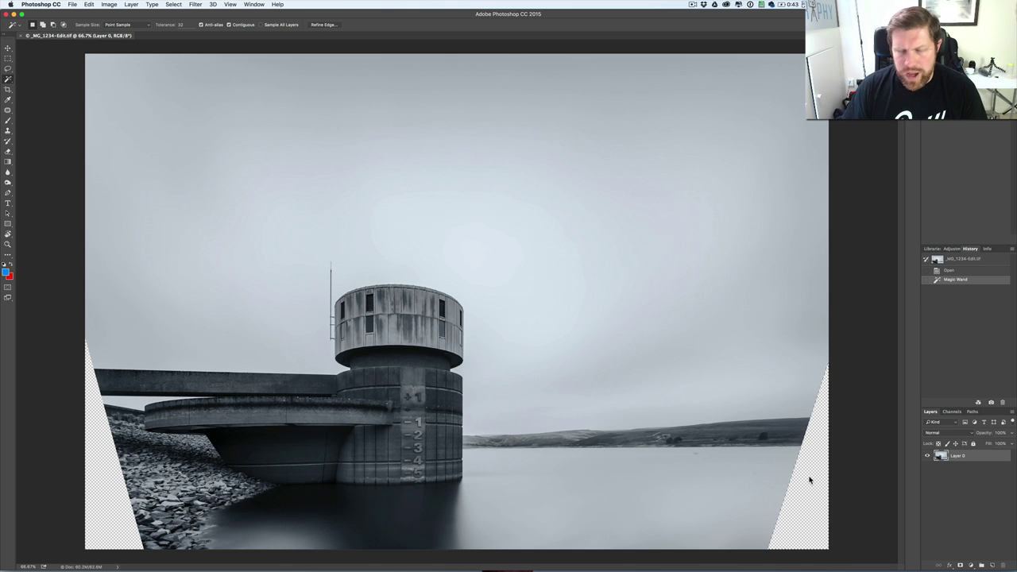
# Fill the selection using Edit > Fill with Contents set to Content-Aware
pyautogui.click(89, 4)
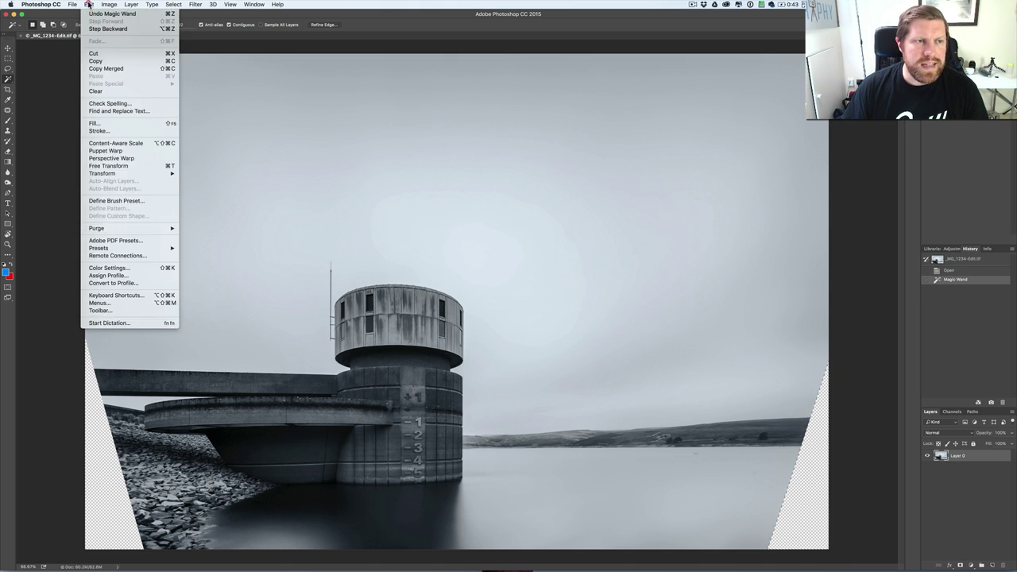
pyautogui.click(94, 123)
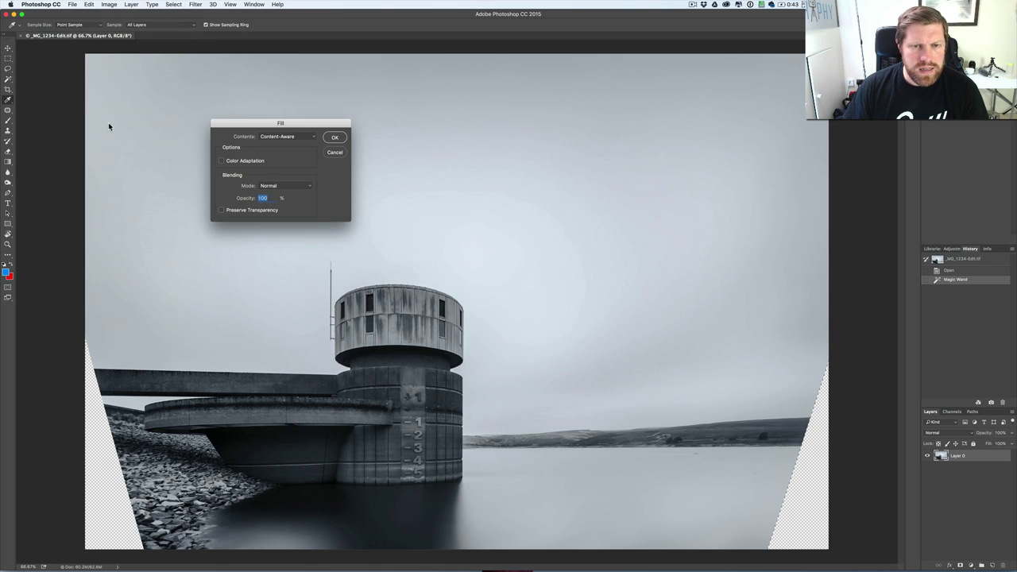
pyautogui.click(313, 138)
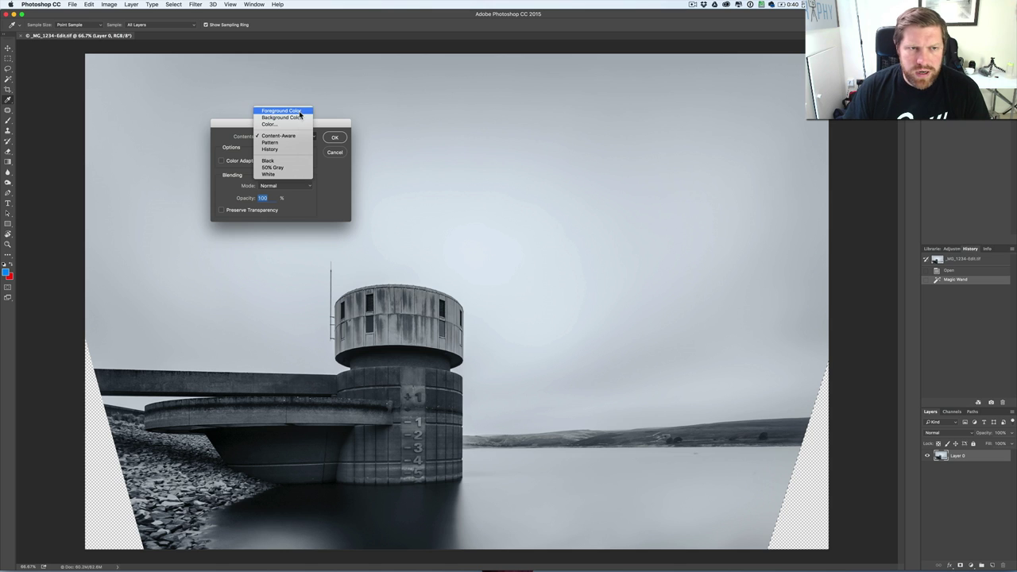
pyautogui.click(300, 116)
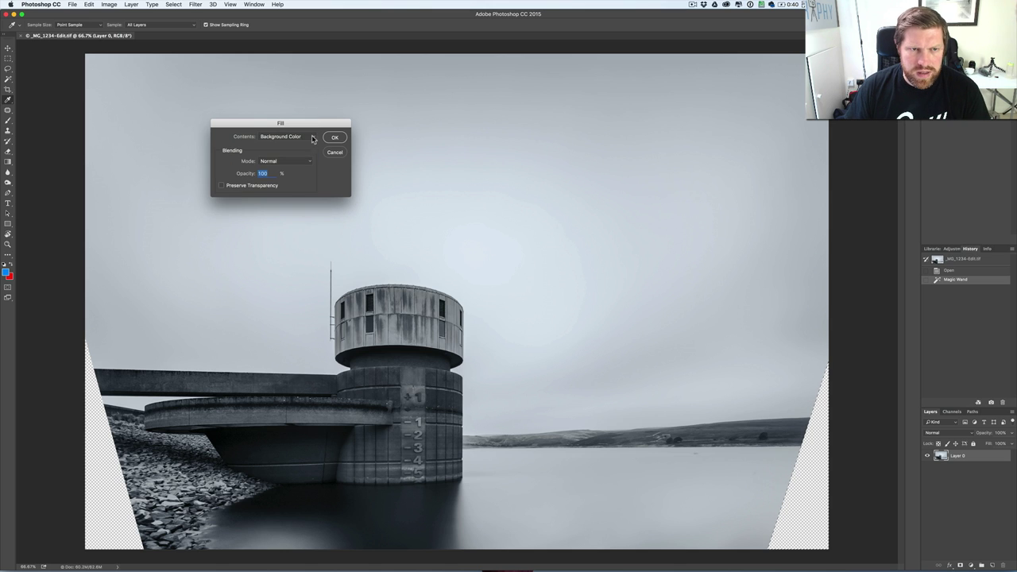
pyautogui.click(312, 140)
pyautogui.click(295, 154)
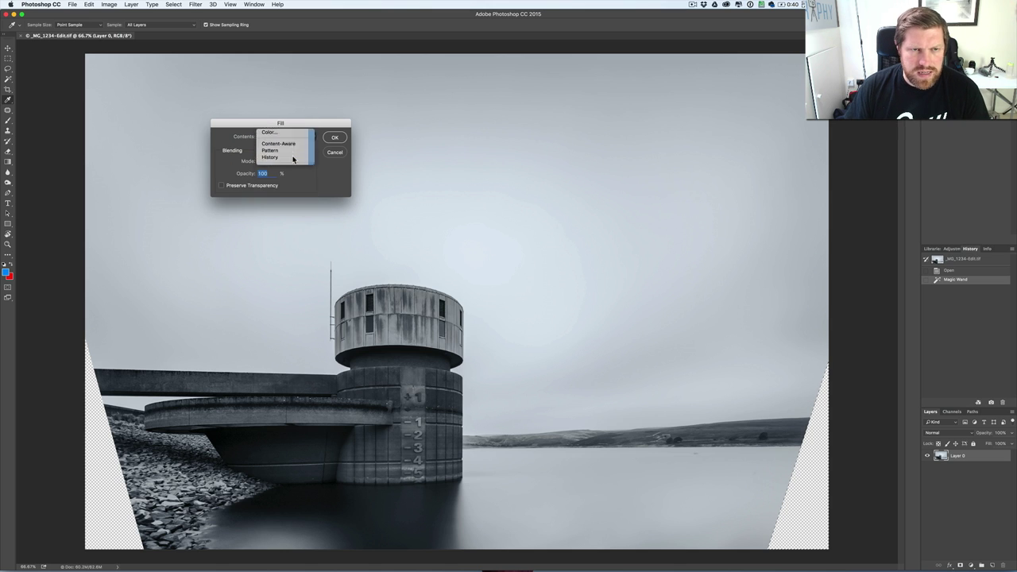
pyautogui.click(334, 138)
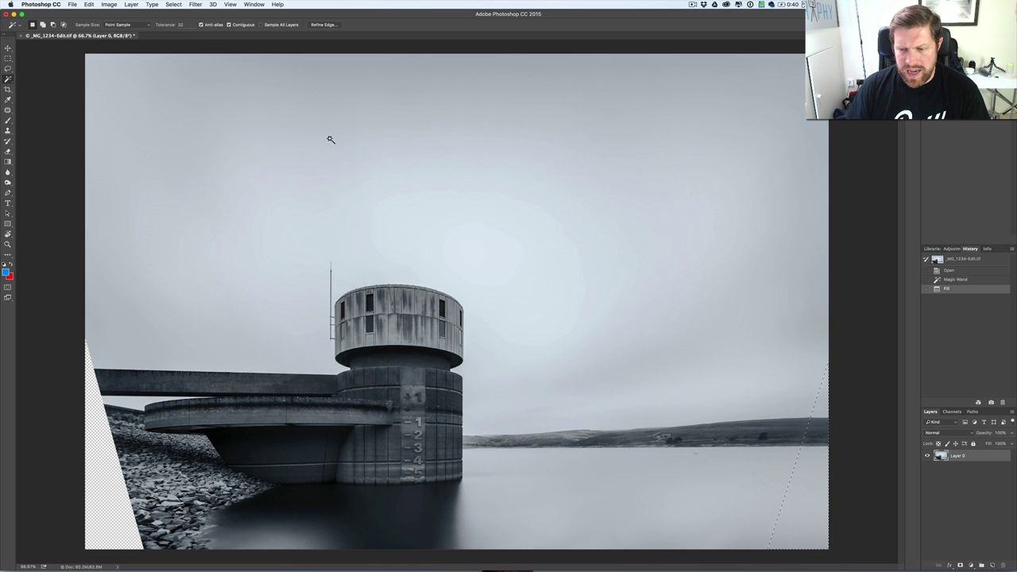
# Deselect, Magic Wand-select the left transparent wedge, Content-Aware fill it, then deselect
pyautogui.press('super+d')
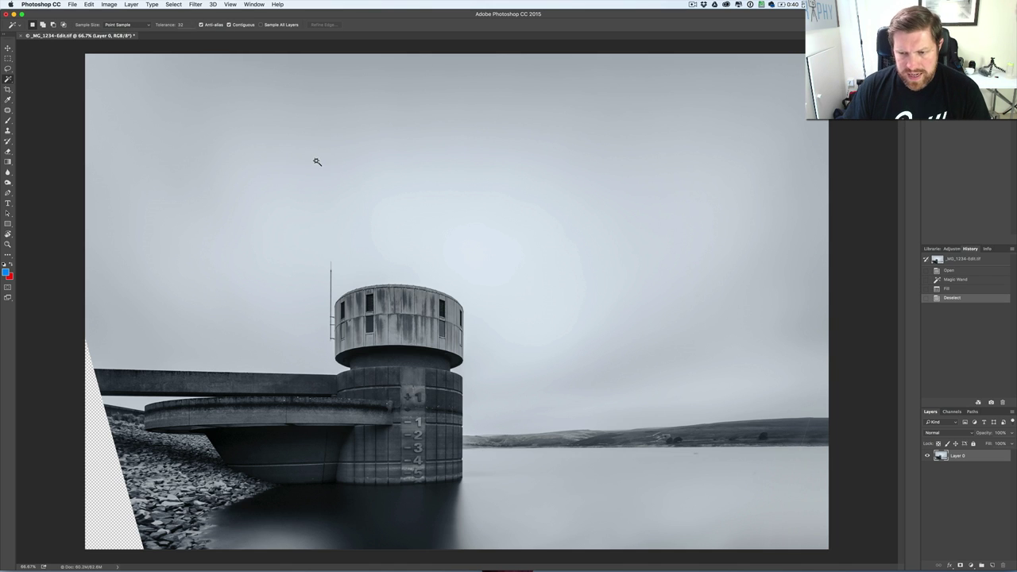
pyautogui.click(101, 461)
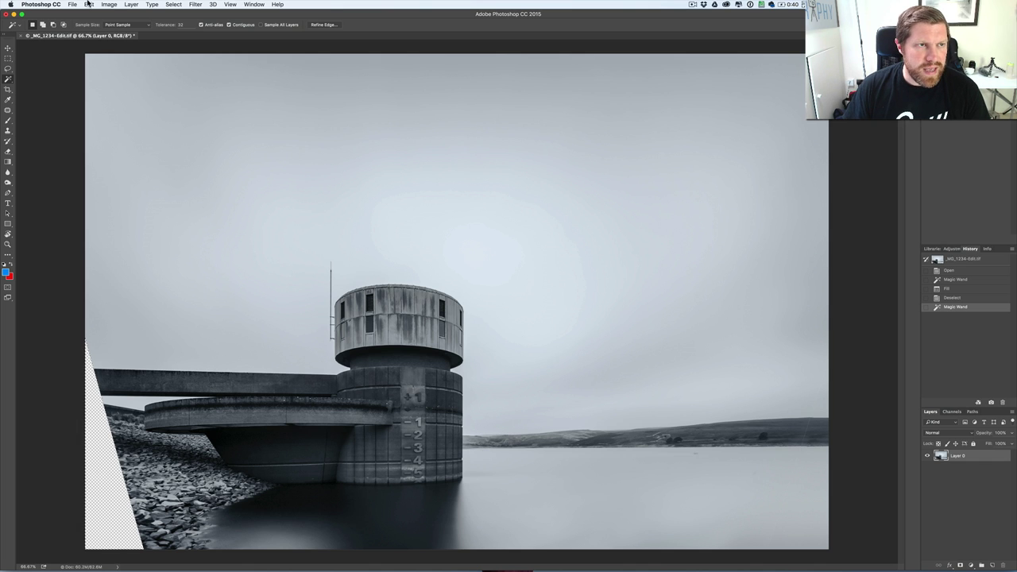
pyautogui.click(89, 4)
pyautogui.click(93, 125)
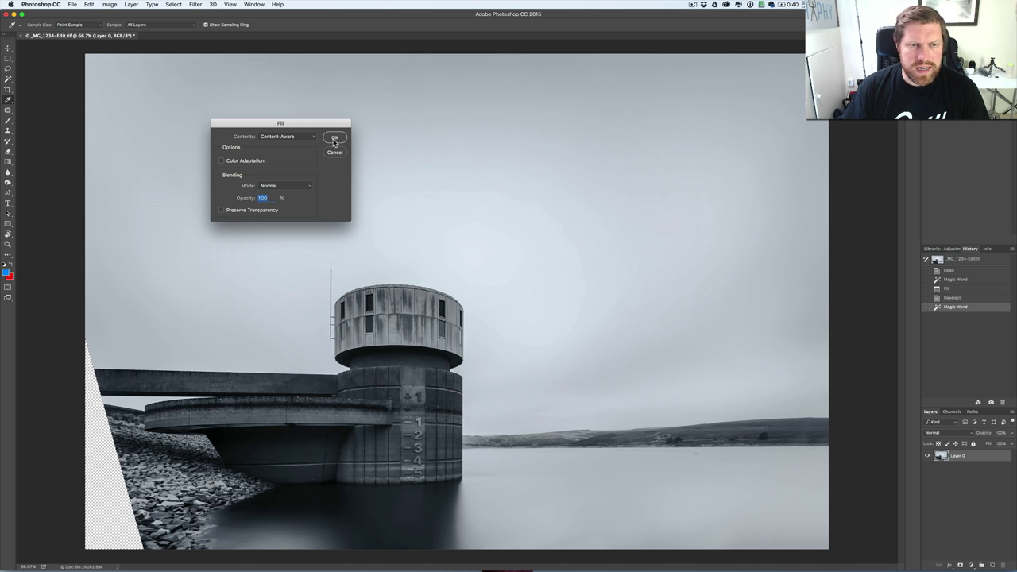
pyautogui.click(335, 137)
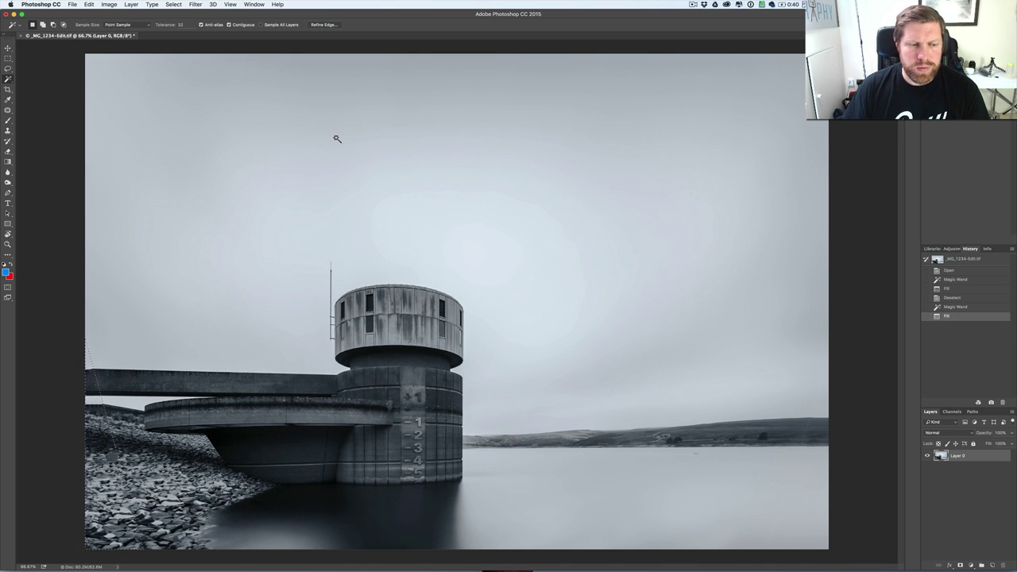
pyautogui.press('super+d')
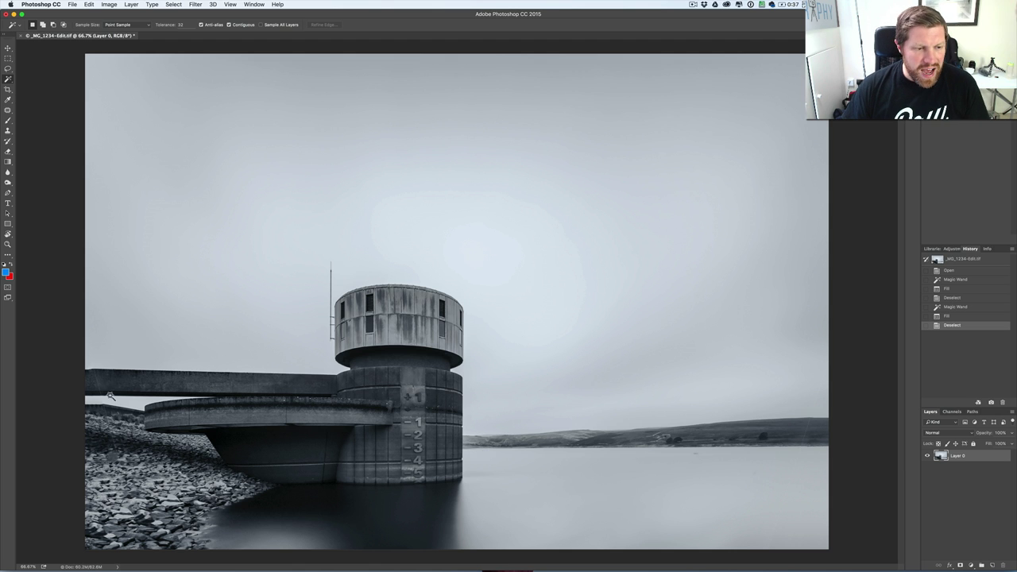
pyautogui.press('z')
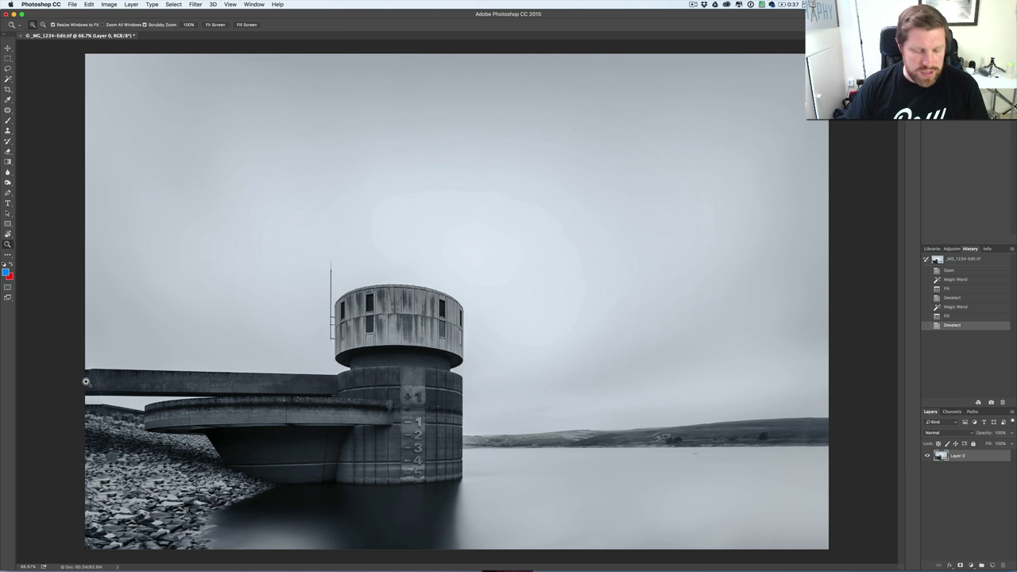
pyautogui.moveTo(86, 382); pyautogui.dragTo(149, 406)
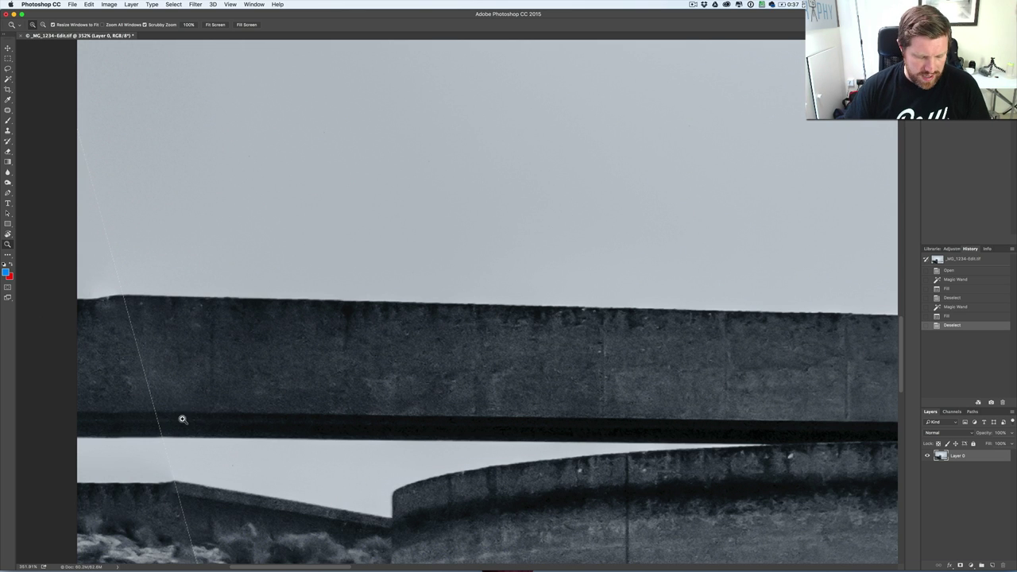
pyautogui.moveTo(270, 413); pyautogui.dragTo(207, 419)
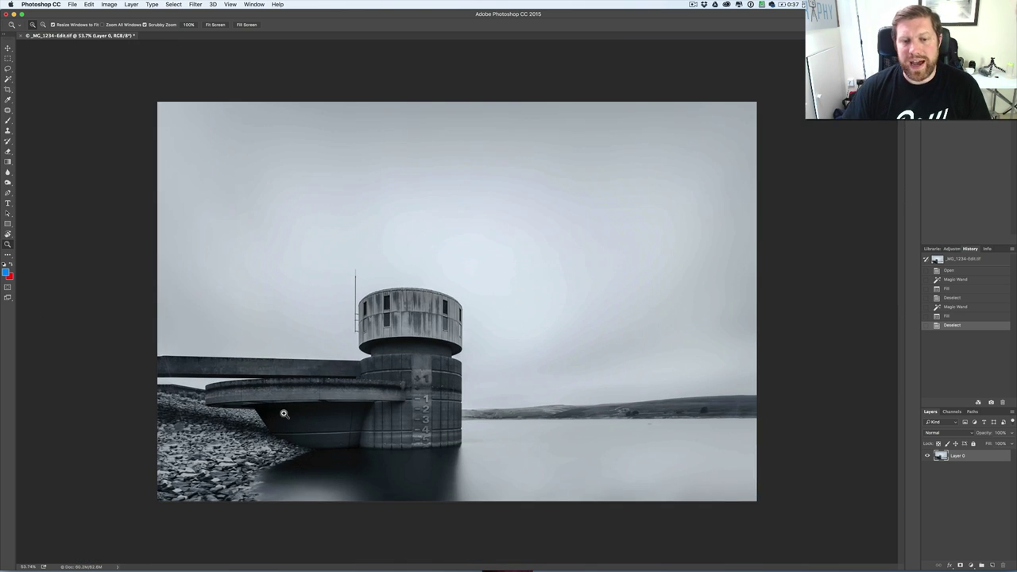